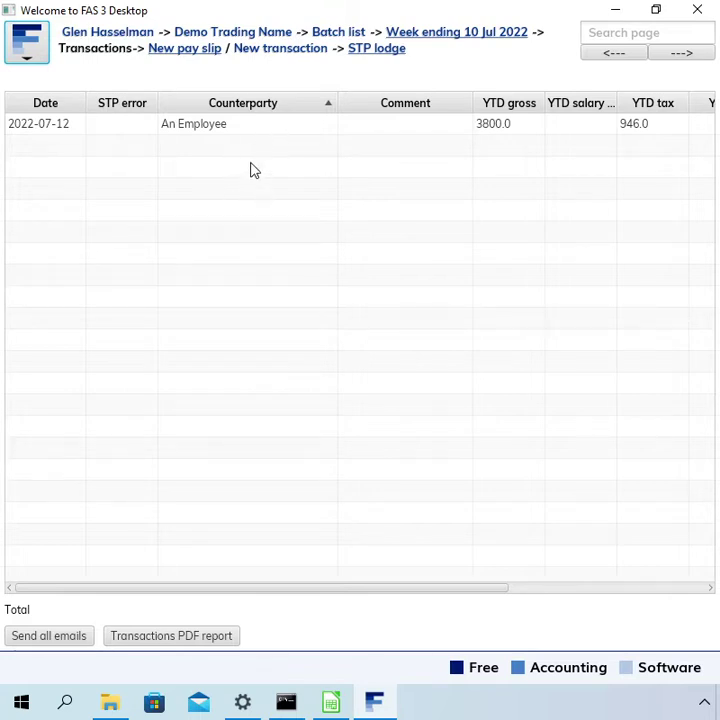
- Start a new pay slip in the batch with Another Employee as the counterparty
click(240, 128)
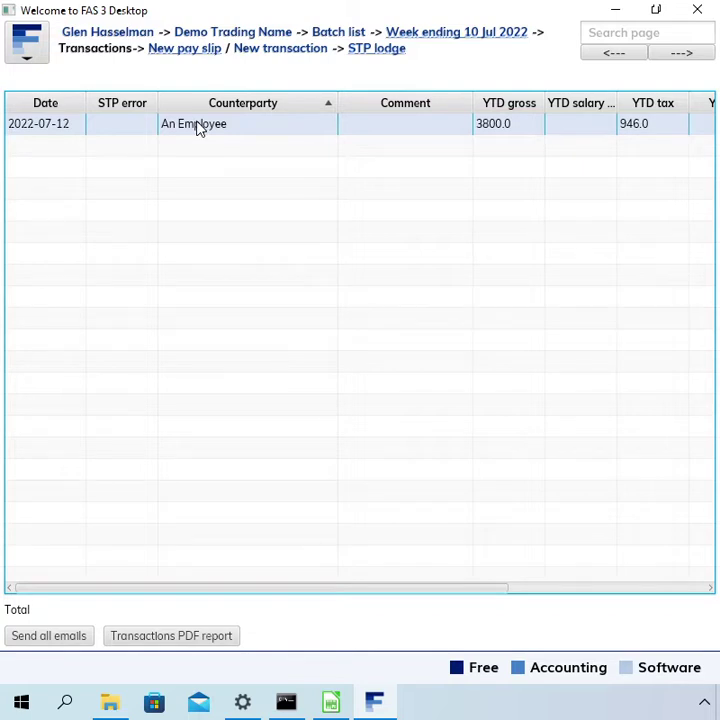
click(193, 53)
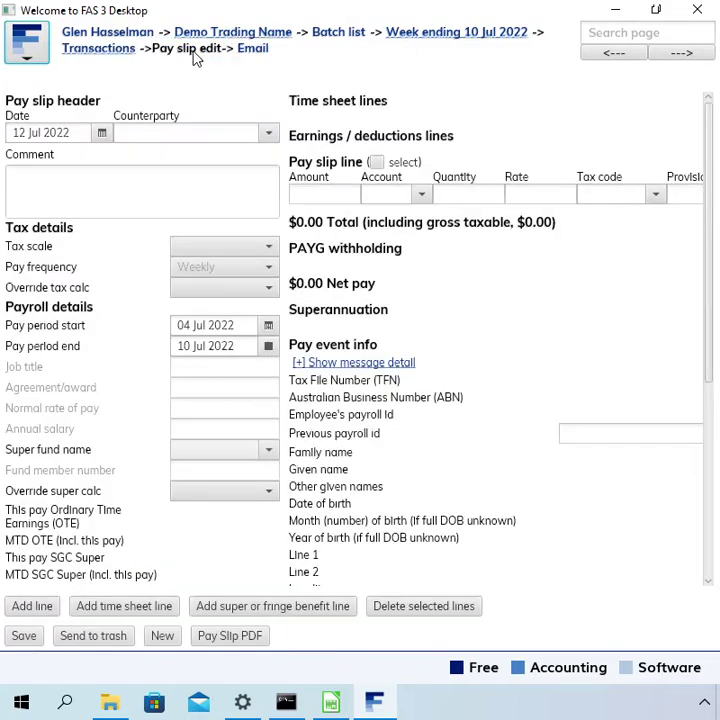
click(162, 128)
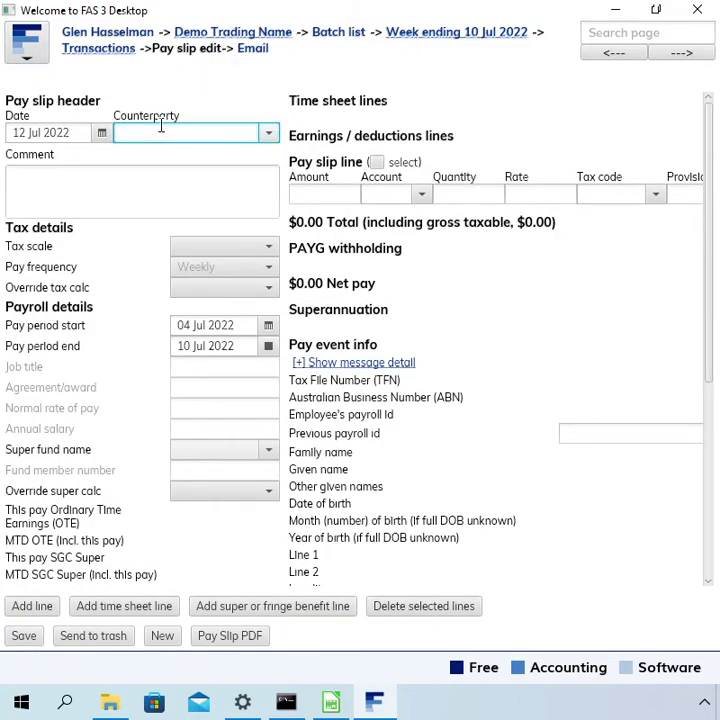
click(270, 139)
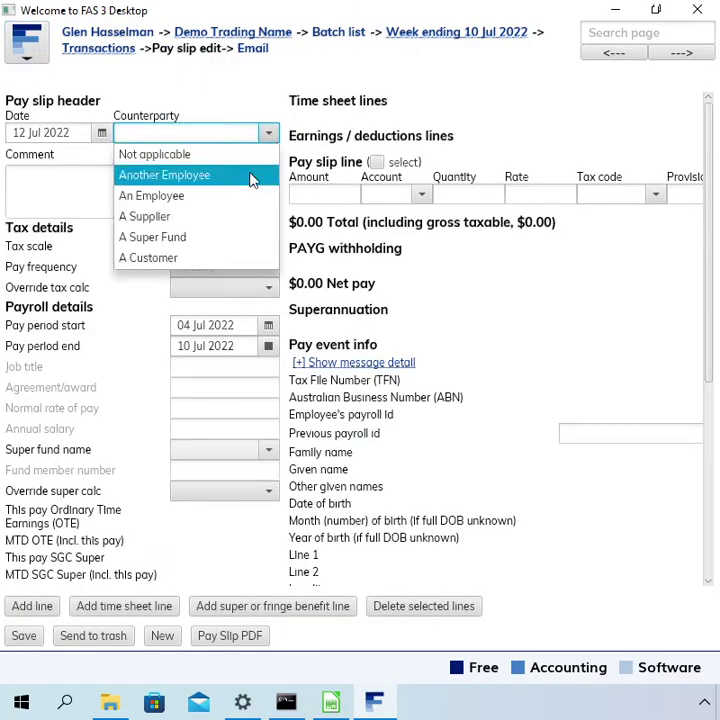
click(252, 177)
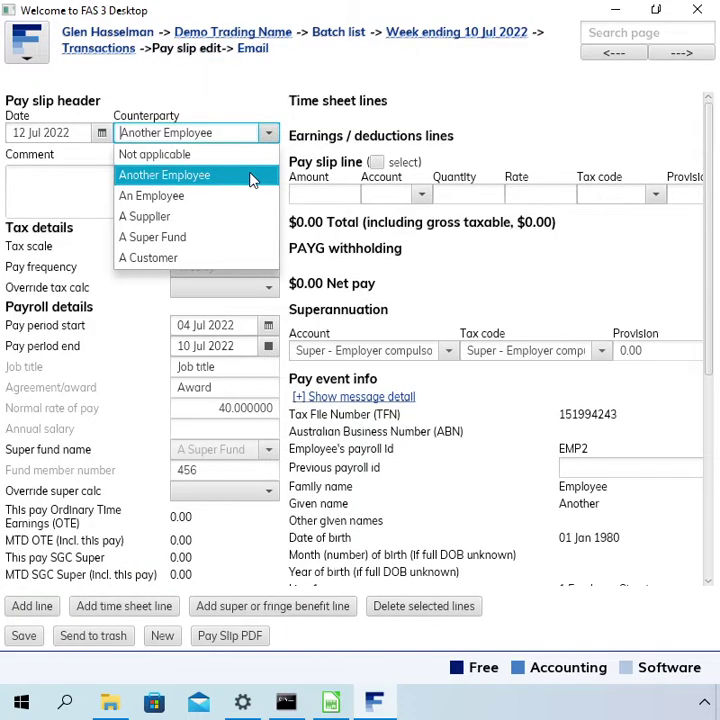
- Add a Normal time earnings line of 38 hours at 40.00, totalling $1520.00
click(375, 194)
text(nor)
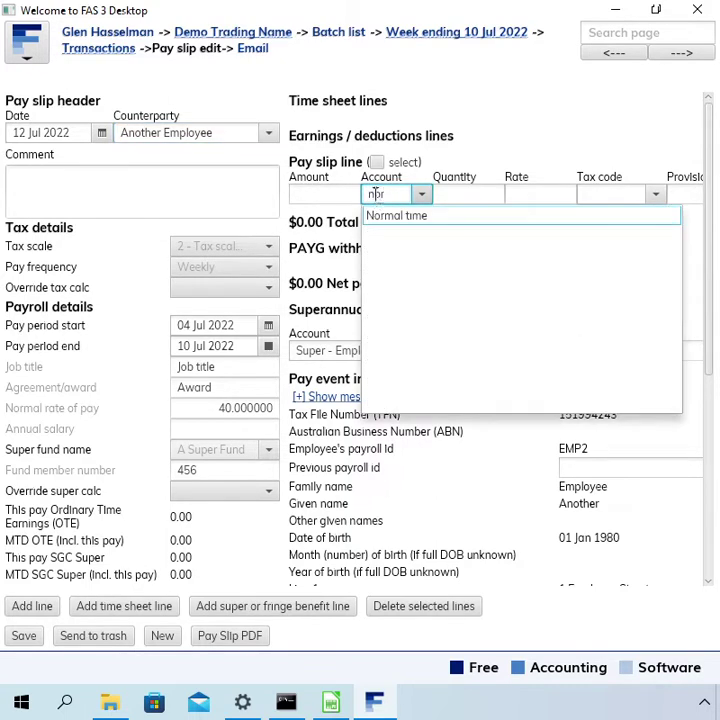
key(Tab)
text(38)
key(Tab)
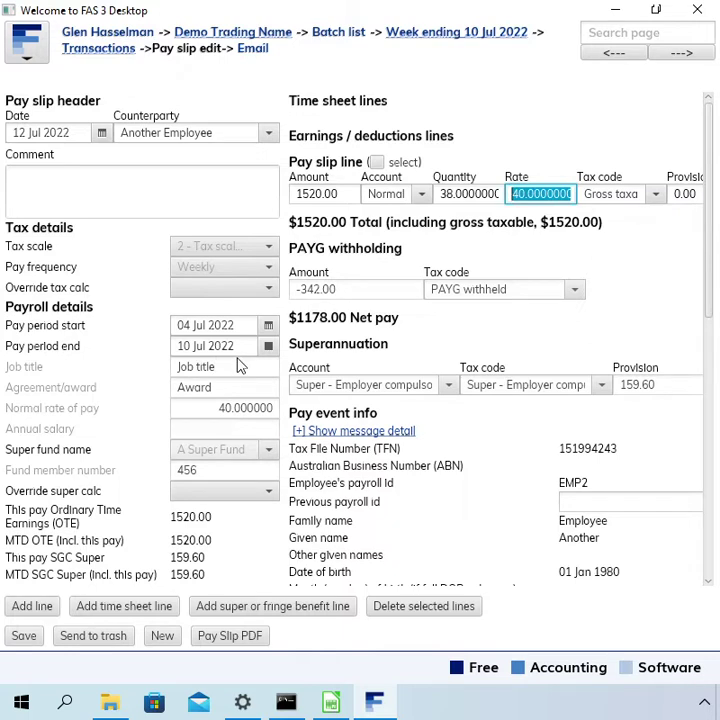
- Set Override tax calc to Yes and change PAYG withholding from -342.00 to 342.00
click(269, 292)
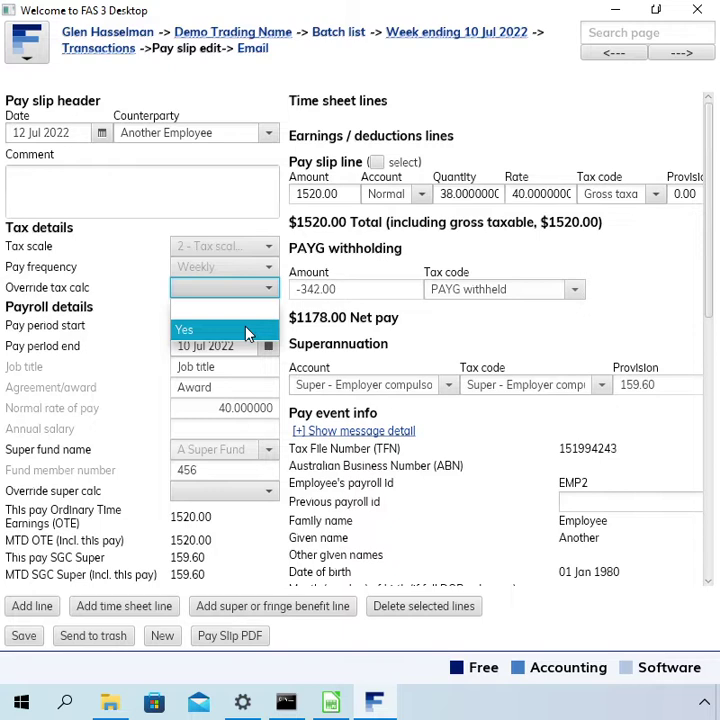
click(246, 331)
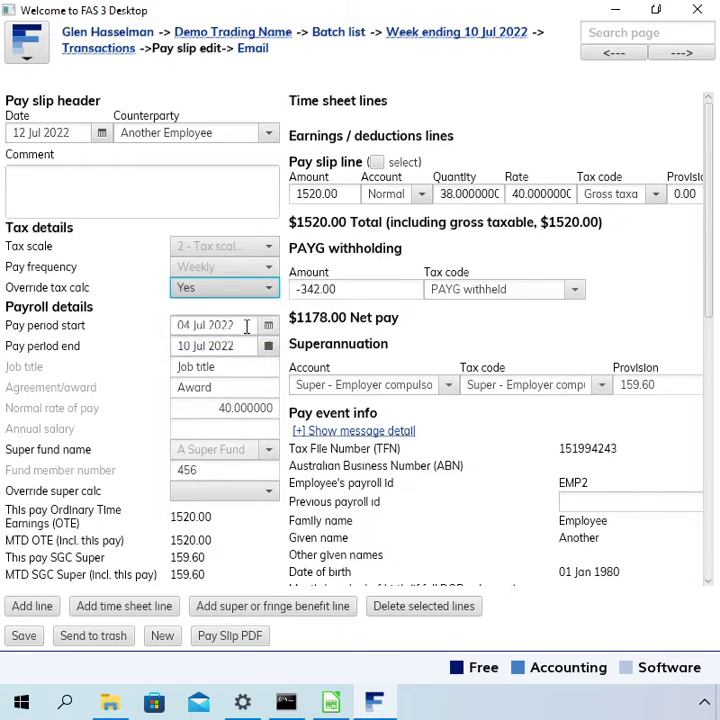
click(299, 288)
key(BackSpace)
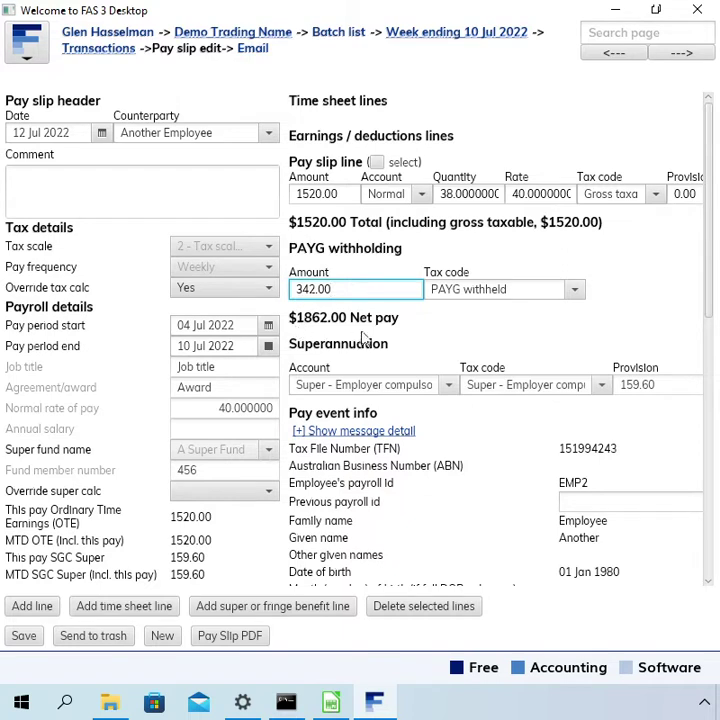
click(430, 340)
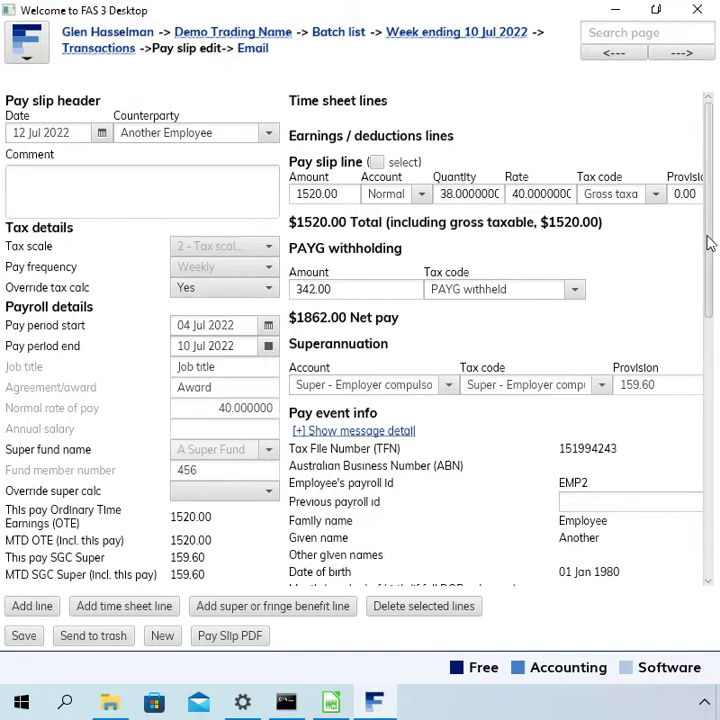
- Check the pay event year-to-date amounts (1520.00 gross, -342.00 tax), then save the pay slip
drag(708, 246, 706, 530)
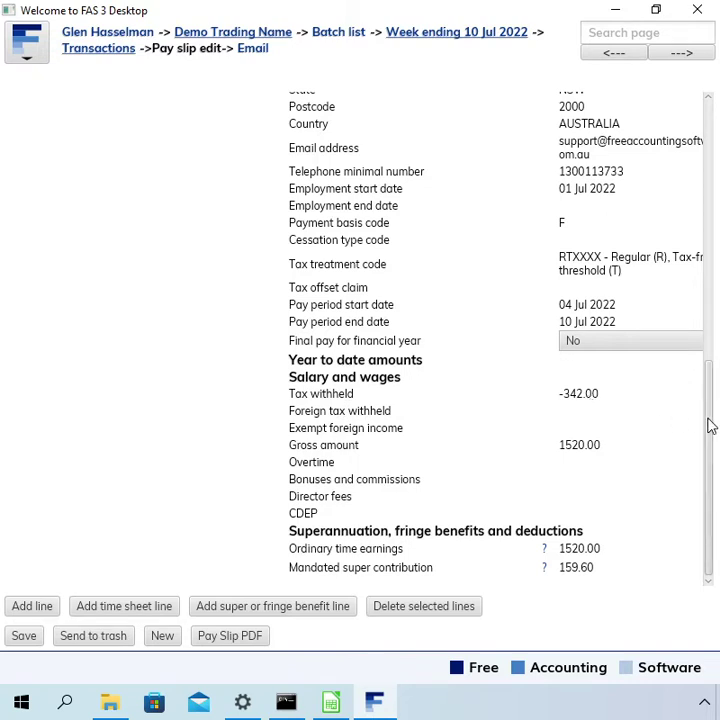
drag(712, 423, 699, 132)
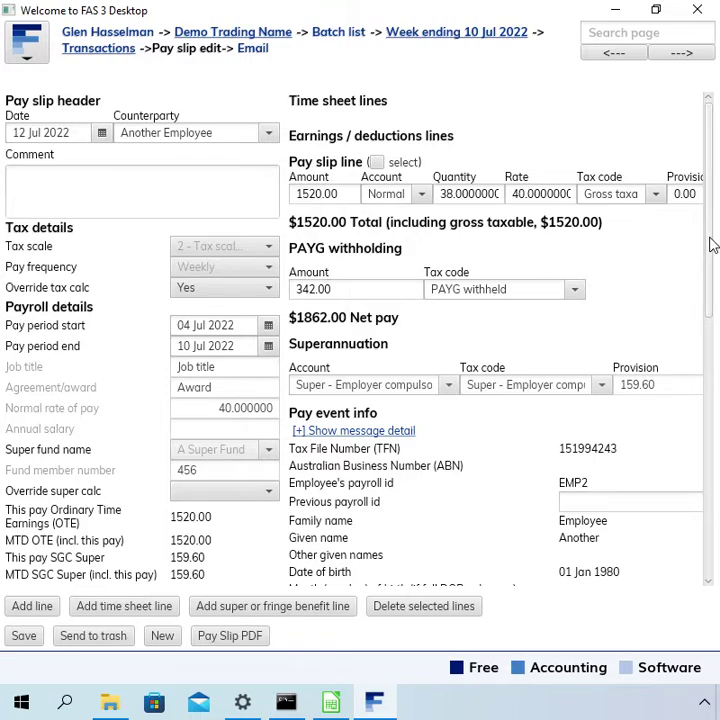
drag(712, 244, 710, 590)
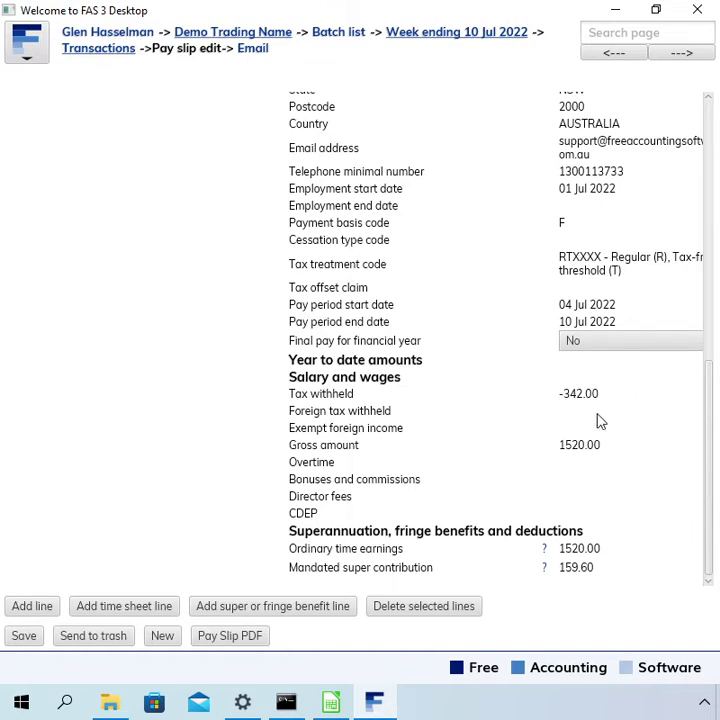
click(24, 636)
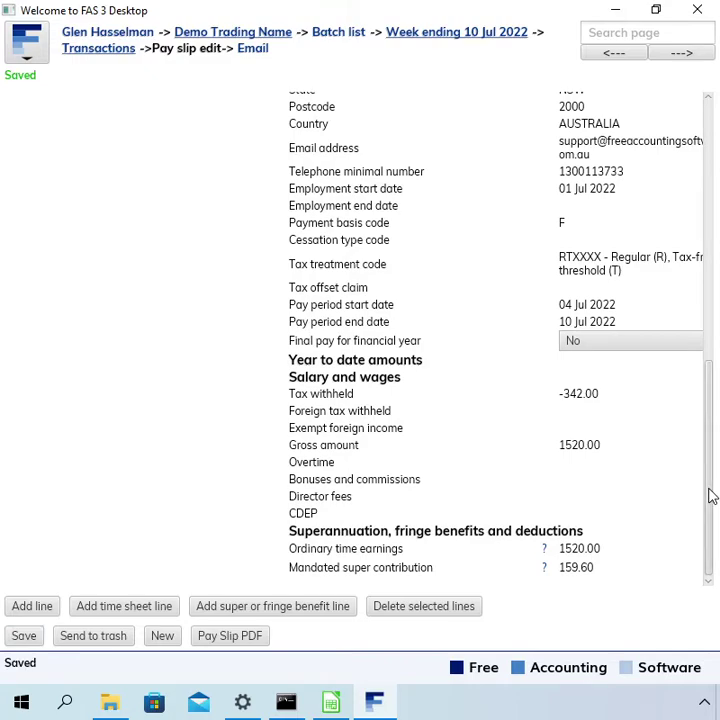
drag(709, 495, 715, 170)
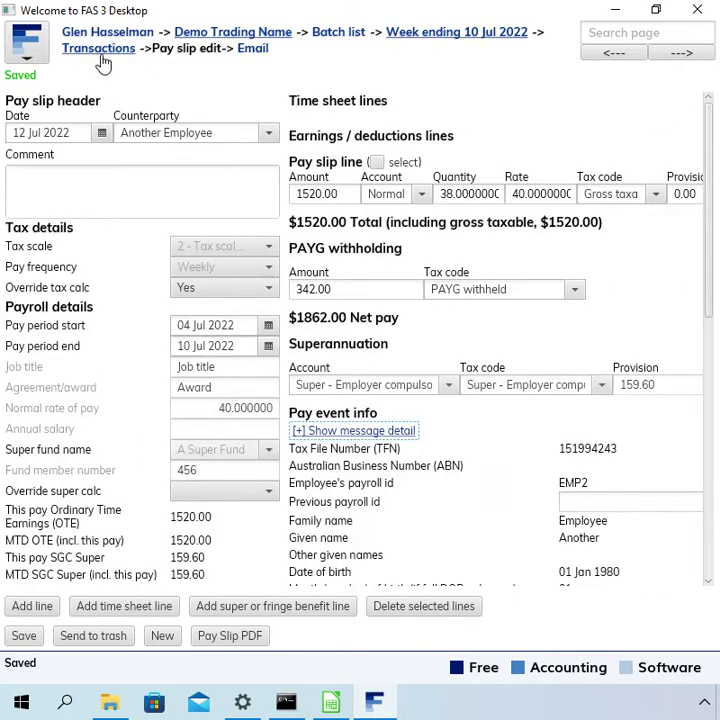
- Return to the week's transactions, select Another Employee's pay slip, and go to STP lodge
click(100, 51)
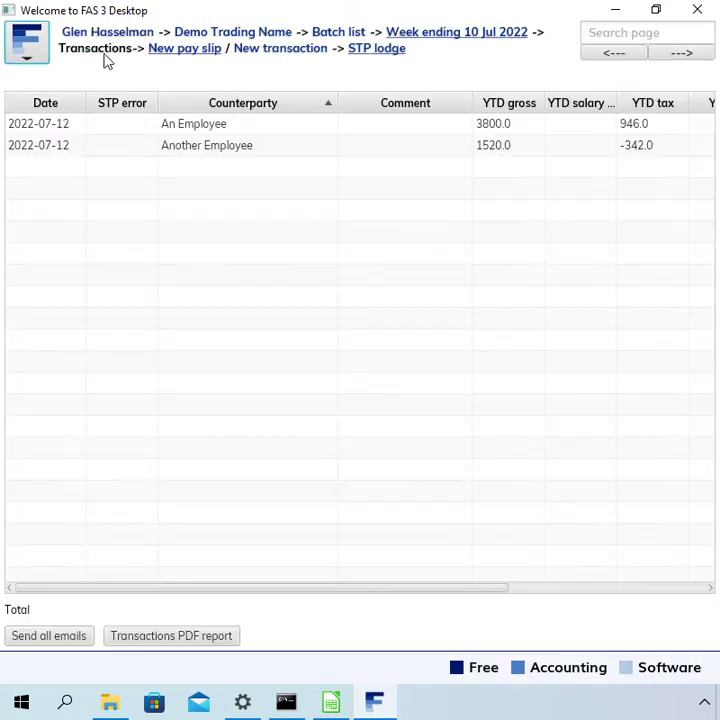
click(143, 150)
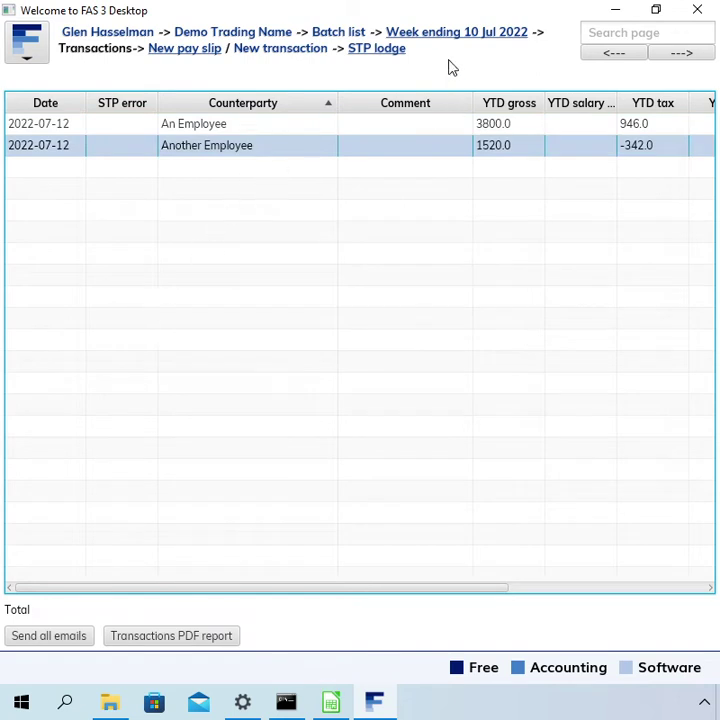
click(398, 54)
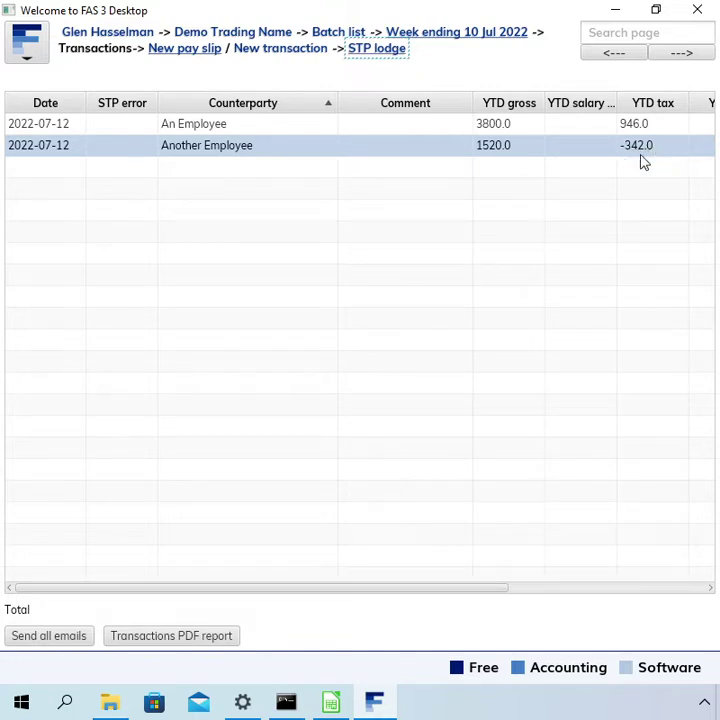
- Tick the payer declaration, choose the organisation's machine credential, enter its password, and lodge the batch
click(396, 60)
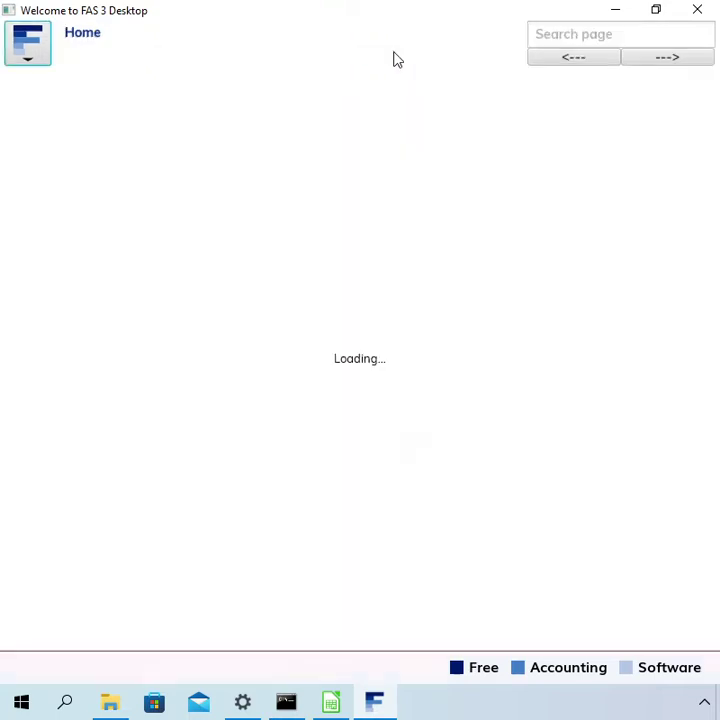
drag(707, 174, 699, 455)
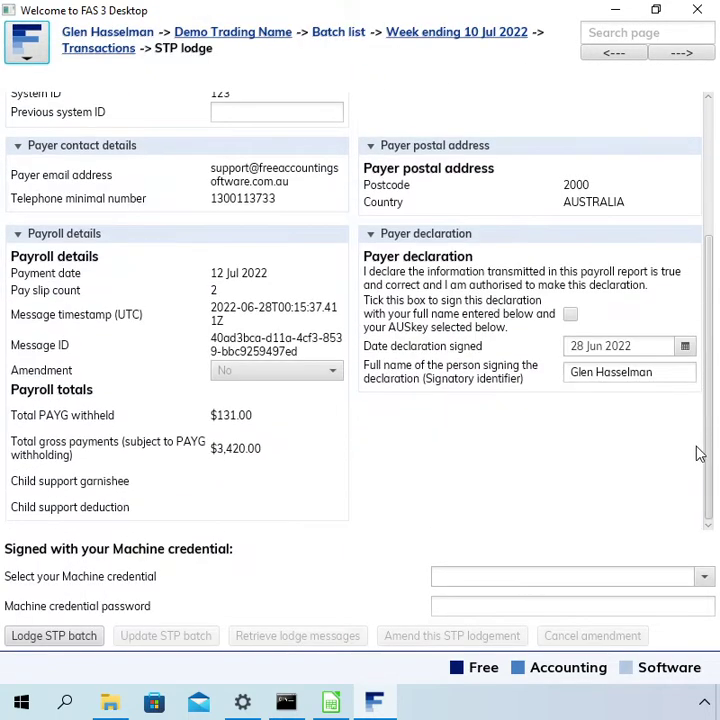
click(570, 314)
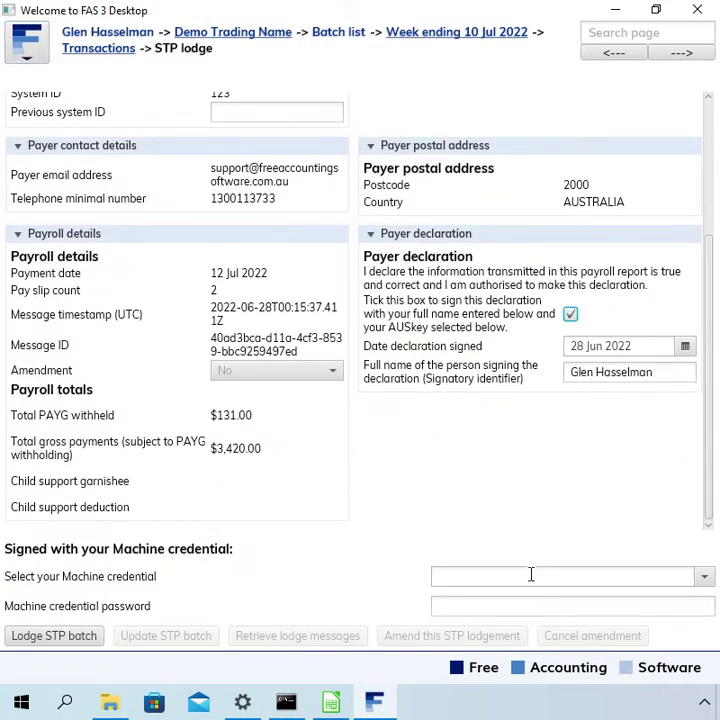
click(530, 576)
text(6)
click(570, 597)
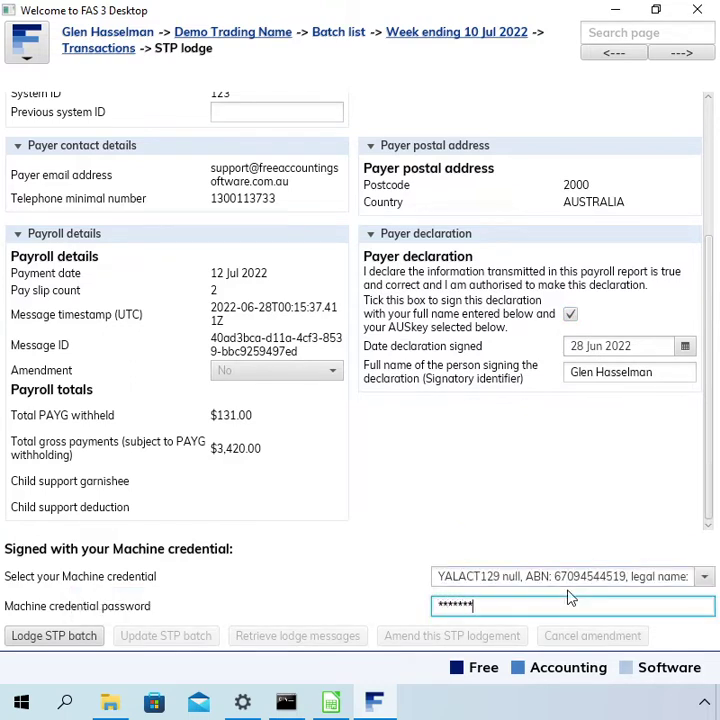
key(Tab)
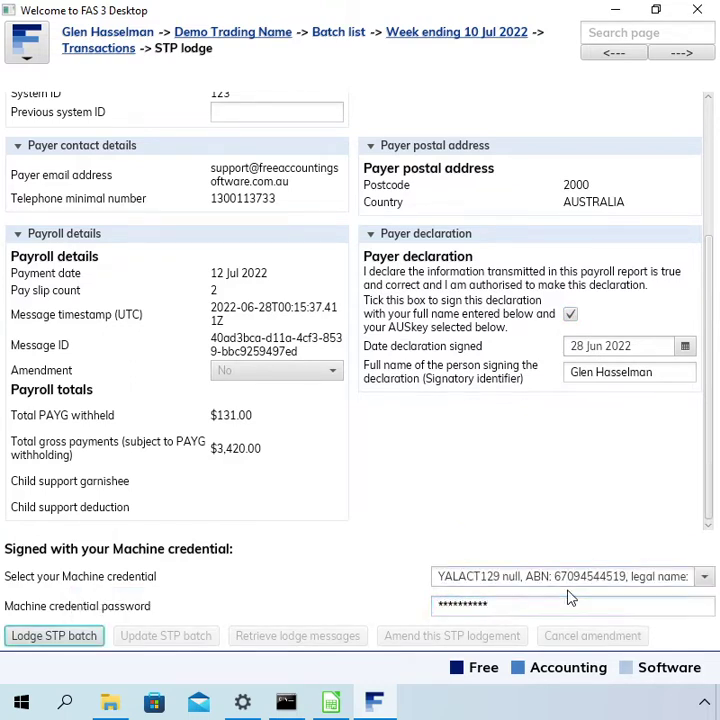
key(Return)
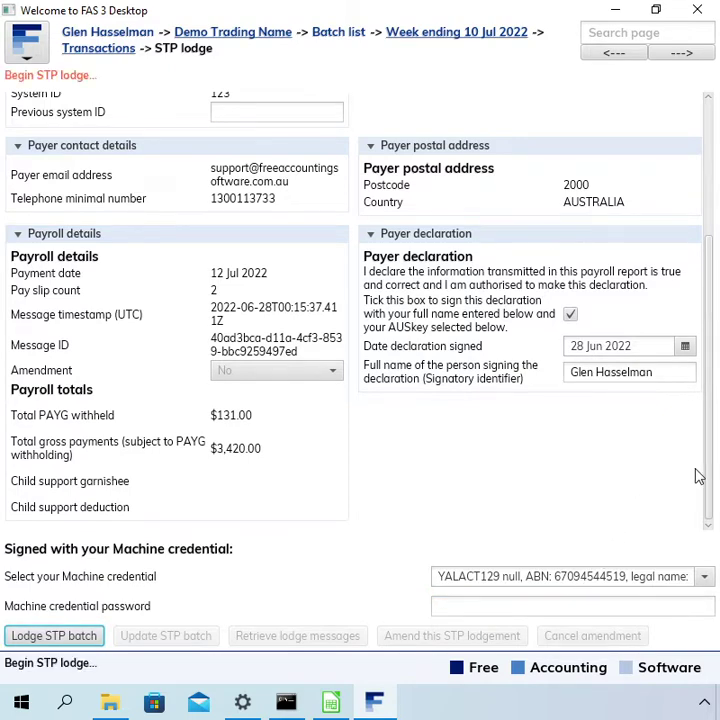
- Scroll back to the top and expand Batch status to see the ATO response
drag(712, 485, 710, 311)
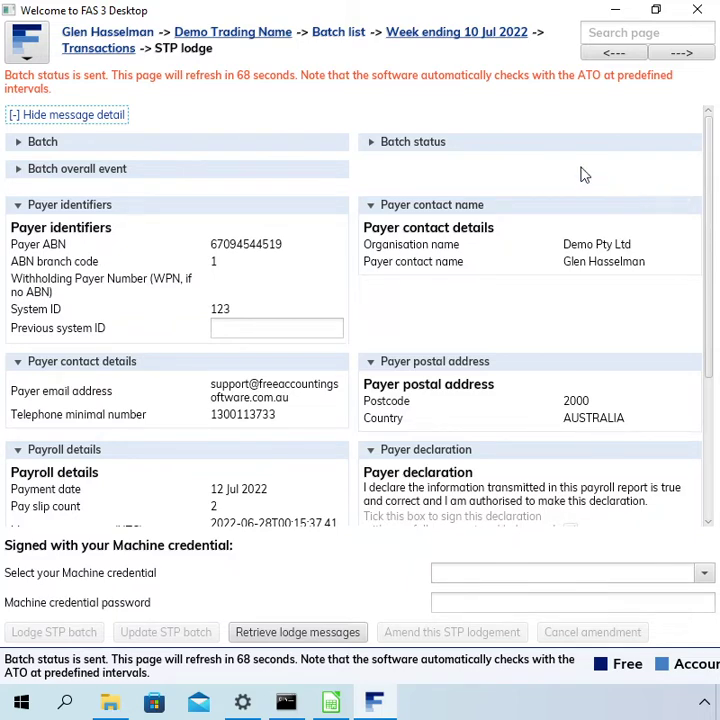
click(425, 147)
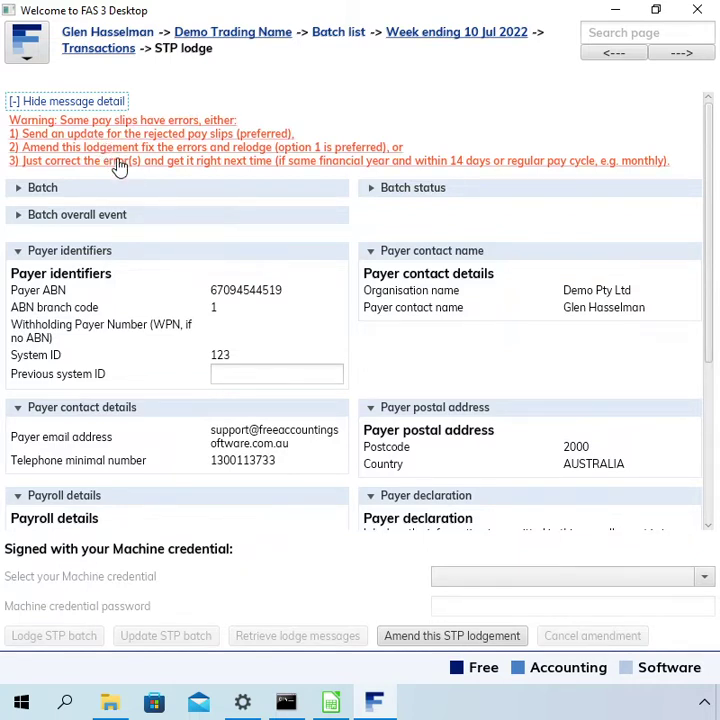
- Confirm the batch status reads lodge_complete, then return to the transactions list showing the STP Error
click(401, 190)
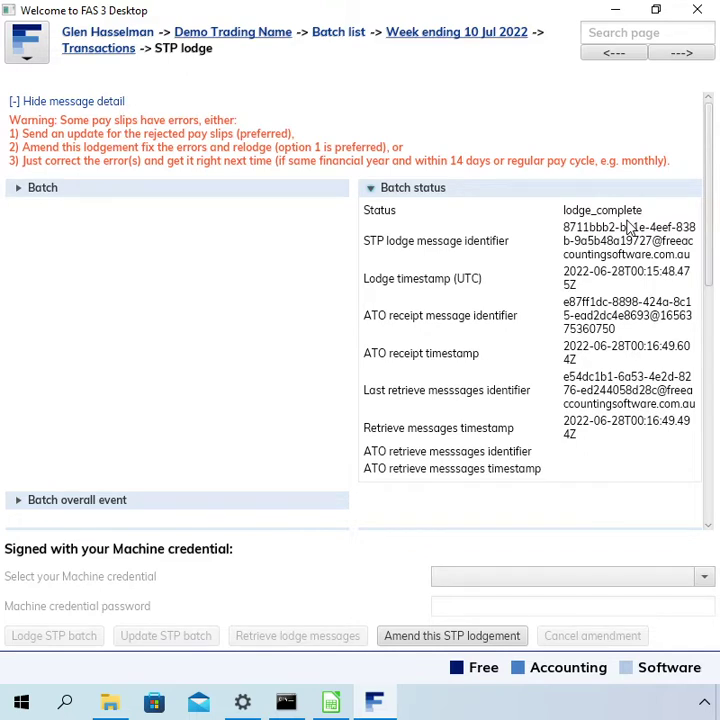
click(464, 190)
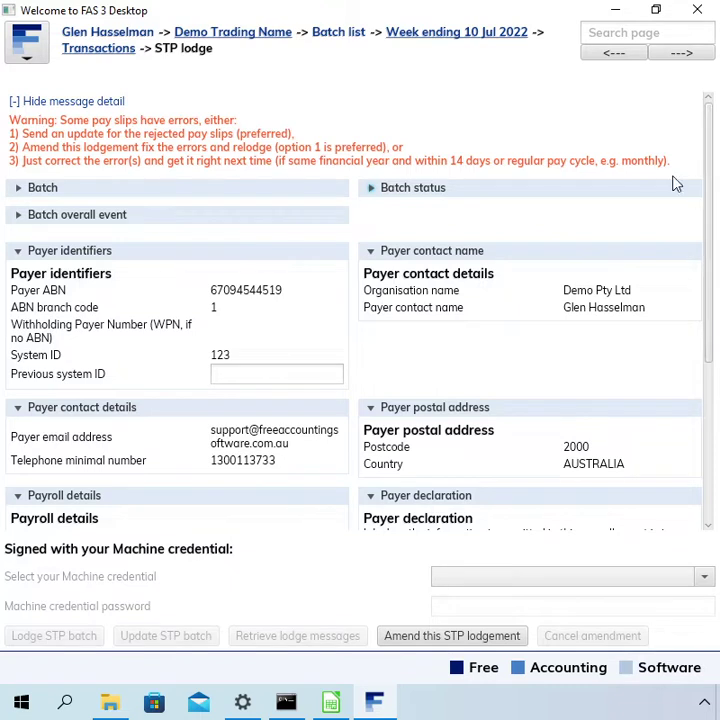
click(109, 55)
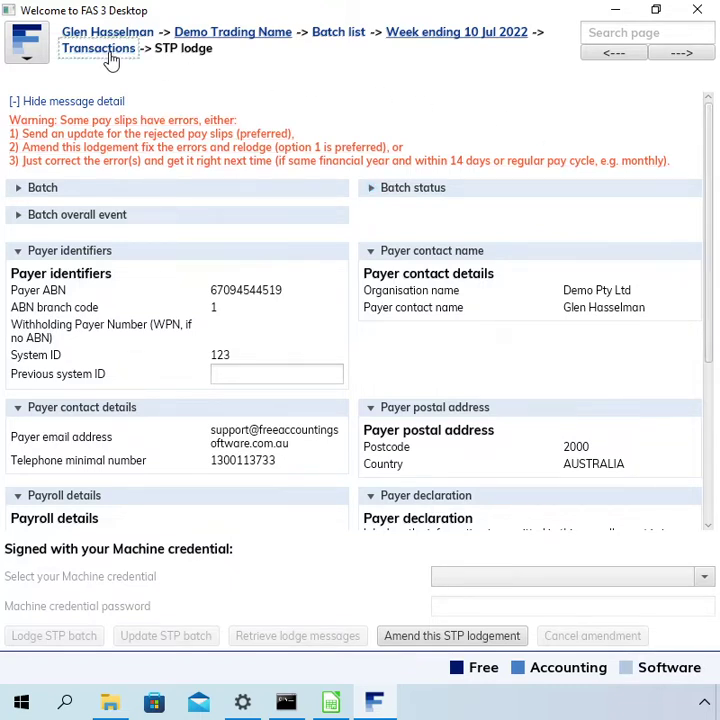